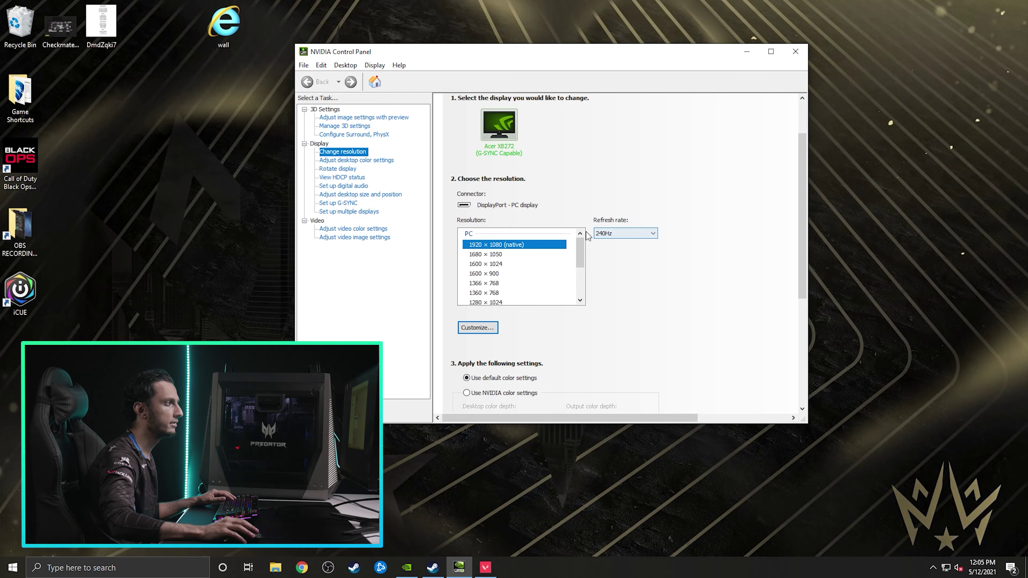
Step: Browse the refresh rate and resolution lists, keeping 1920 × 1080 (native) selected
click(628, 239)
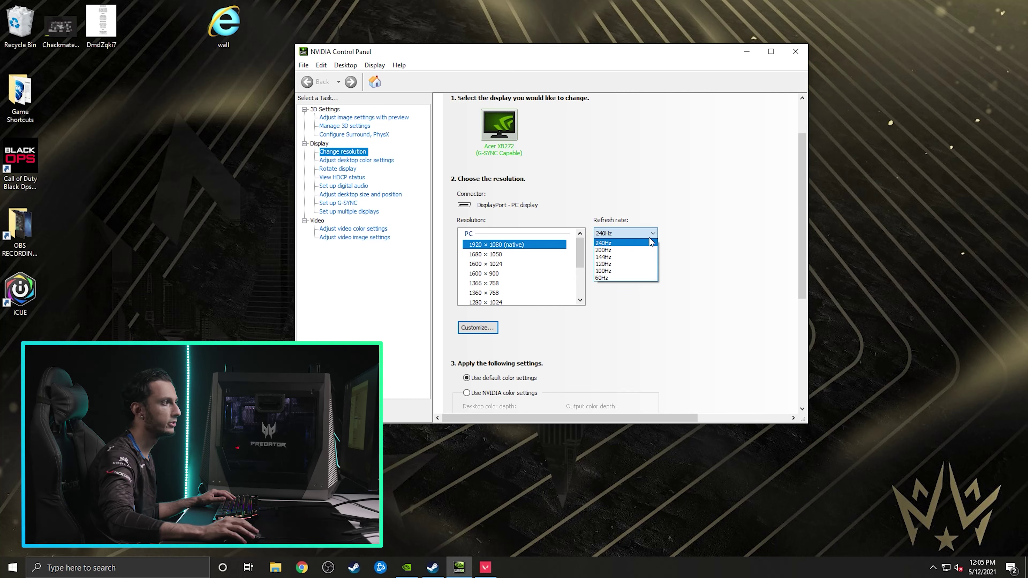
click(628, 242)
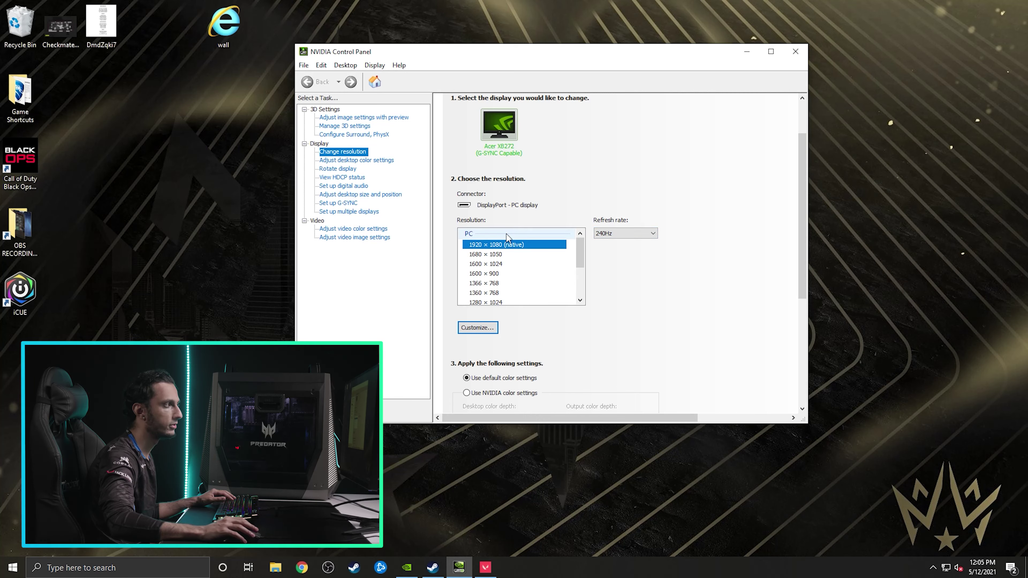
click(526, 255)
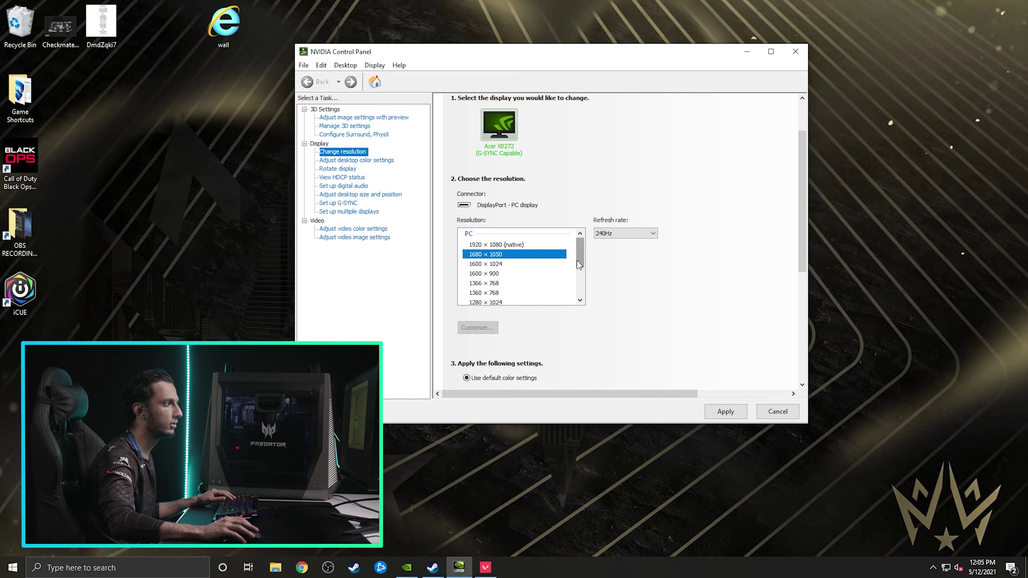
drag(580, 253, 588, 312)
scroll(526, 275, up, 3)
click(506, 242)
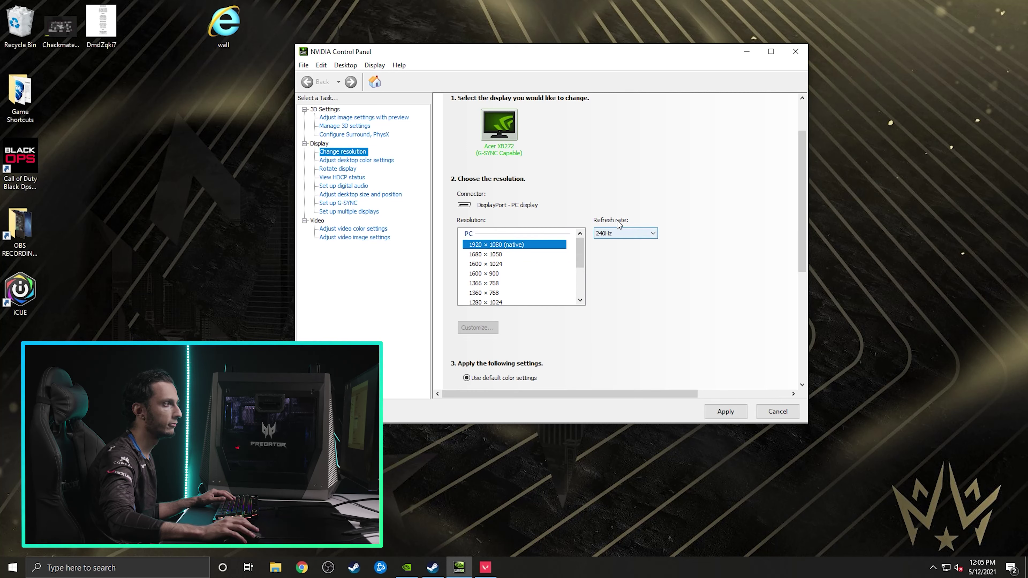
Step: Set the refresh rate to 240Hz, apply, and confirm keeping the new display settings
click(619, 232)
click(623, 270)
click(627, 233)
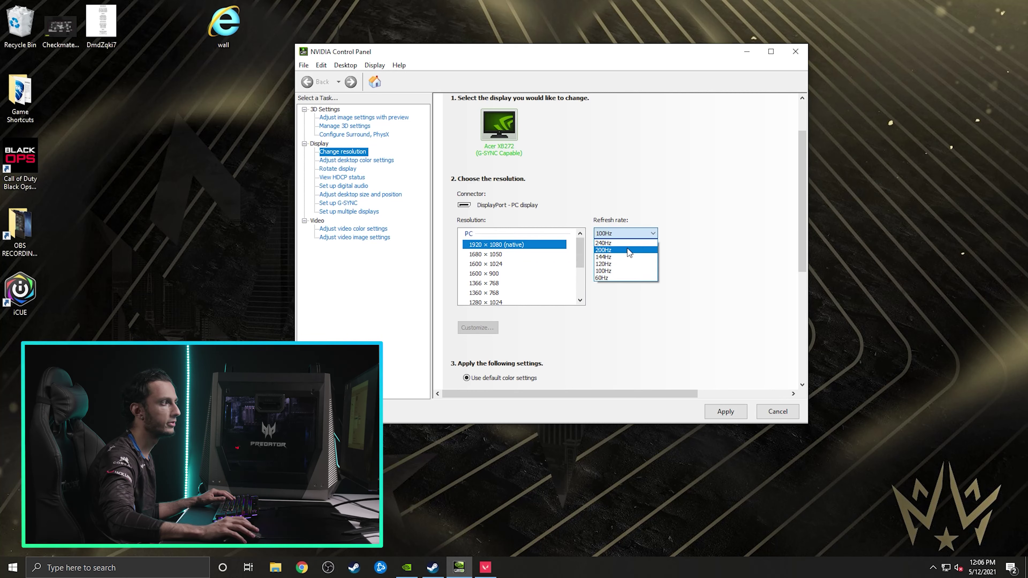
click(630, 243)
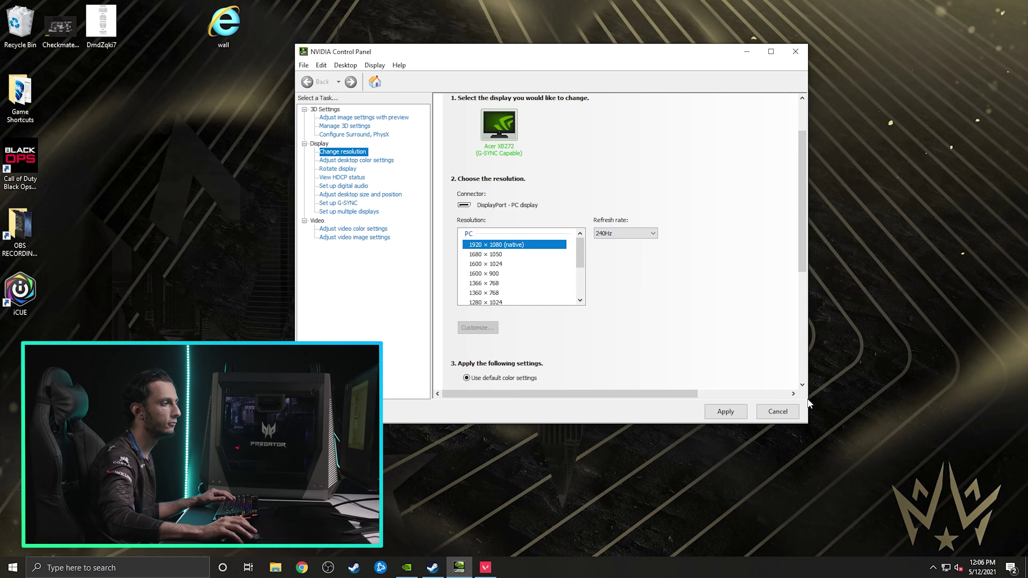
click(725, 411)
click(593, 256)
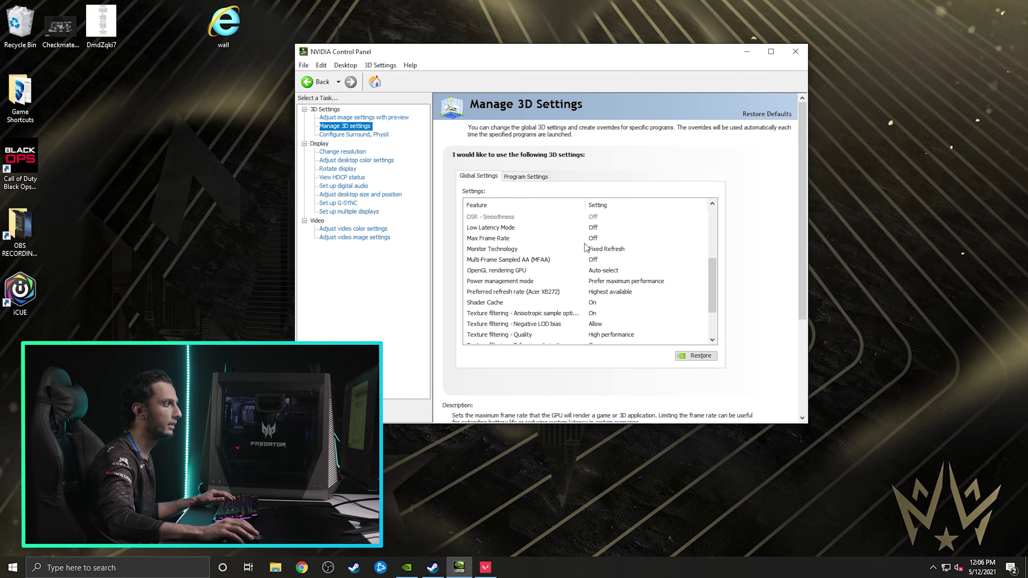
Step: Set Power management mode to Prefer maximum performance in Global Settings
click(666, 284)
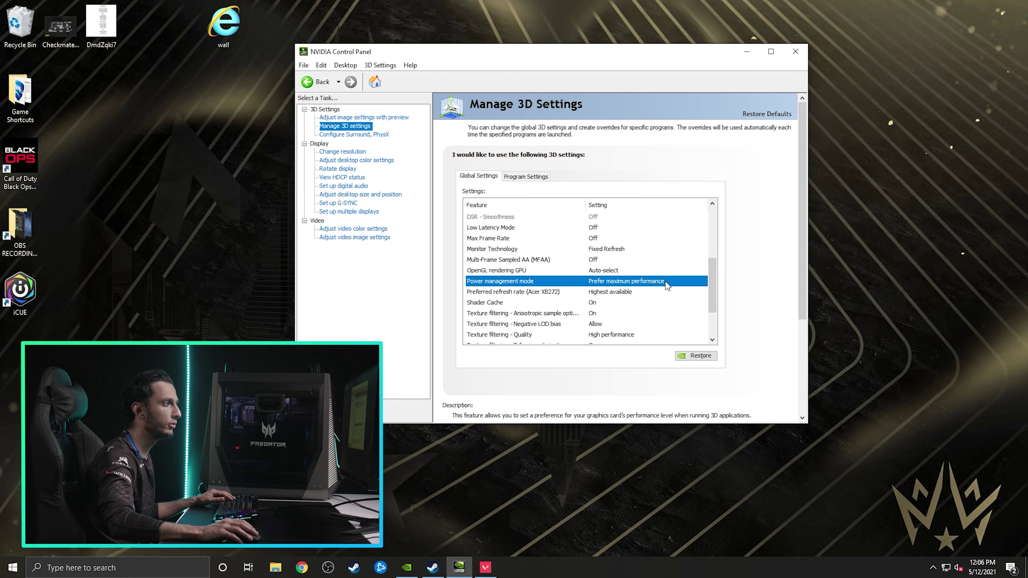
click(664, 283)
click(663, 281)
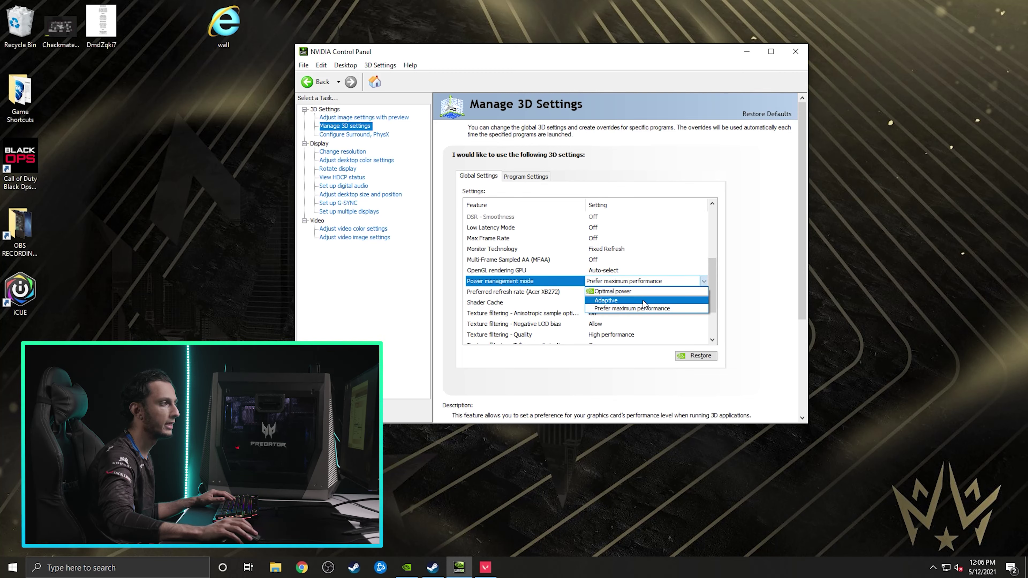
click(648, 308)
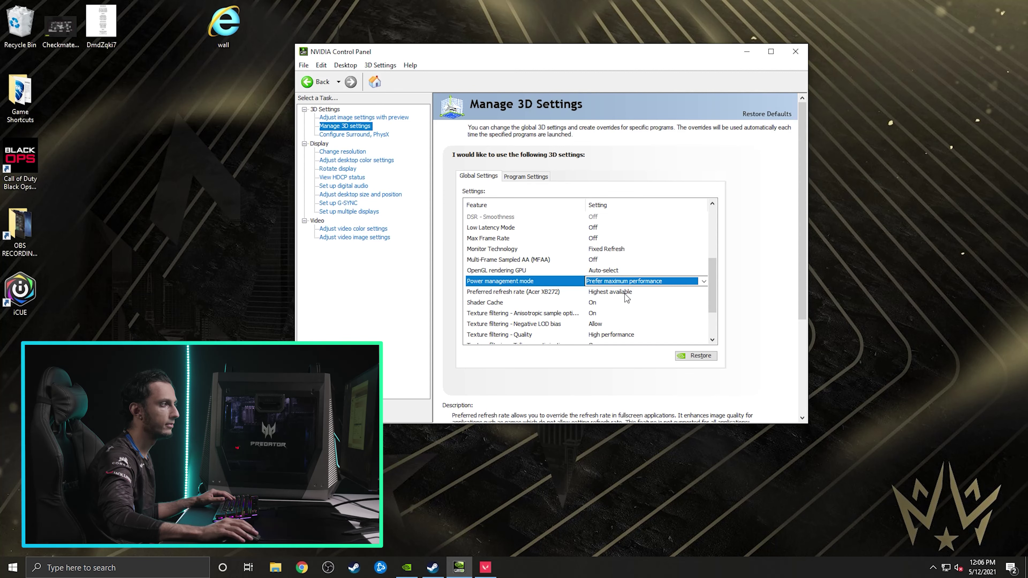
Step: Set Preferred refresh rate to Highest available
click(637, 293)
click(668, 293)
click(680, 293)
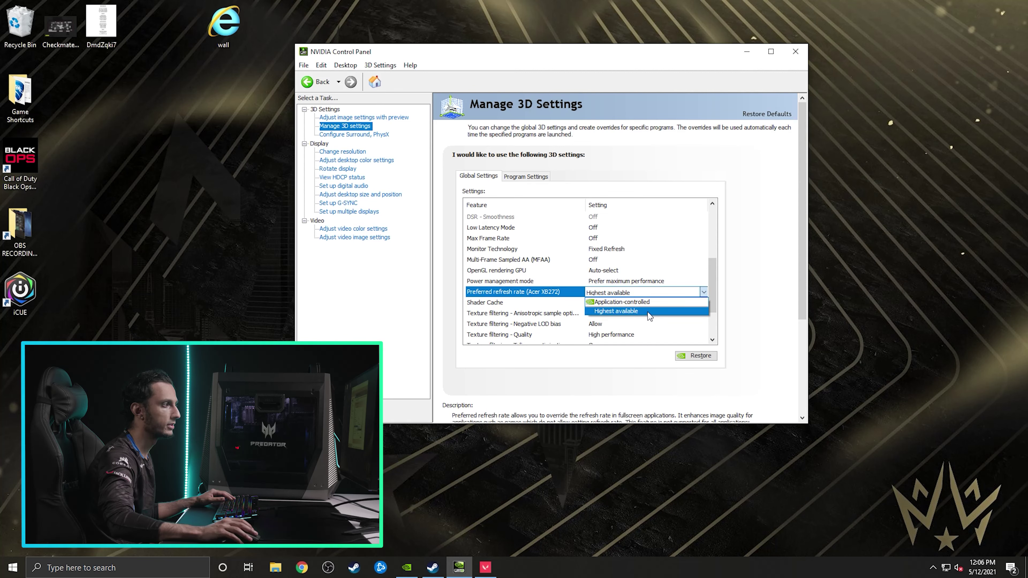
click(710, 294)
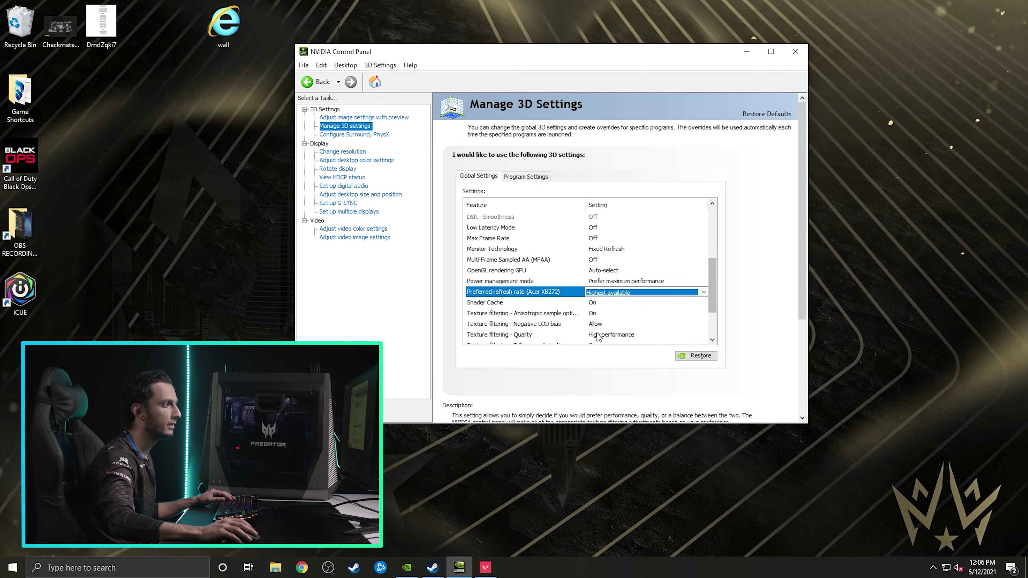
Step: Set Texture filtering - Quality to High performance
scroll(716, 292, down, 2)
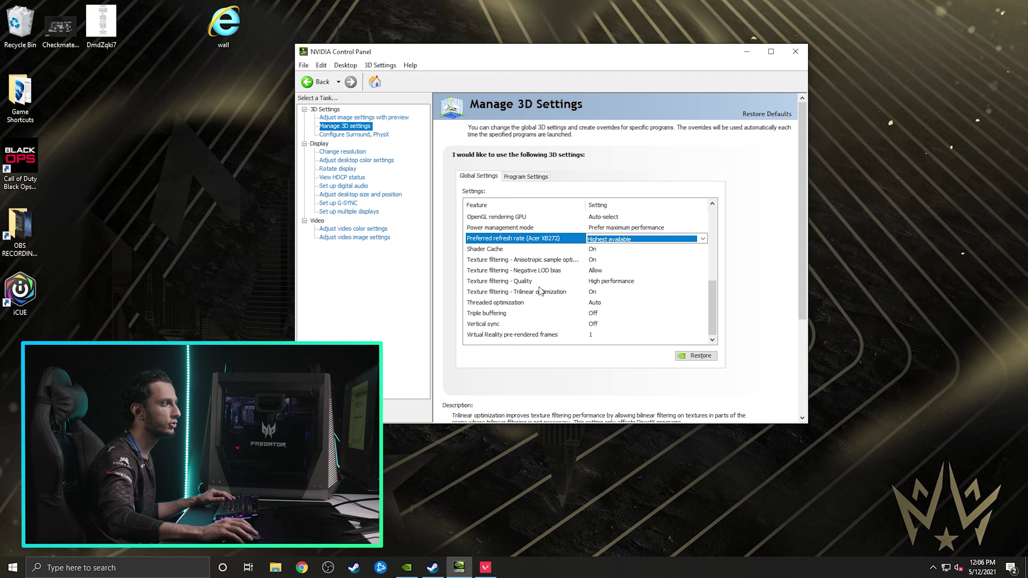
click(629, 286)
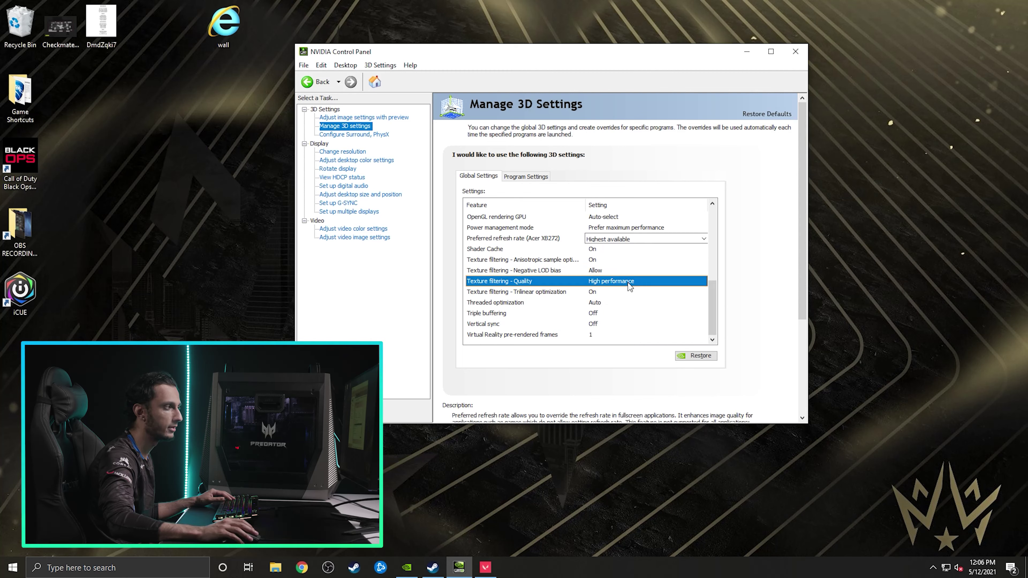
click(632, 284)
click(631, 284)
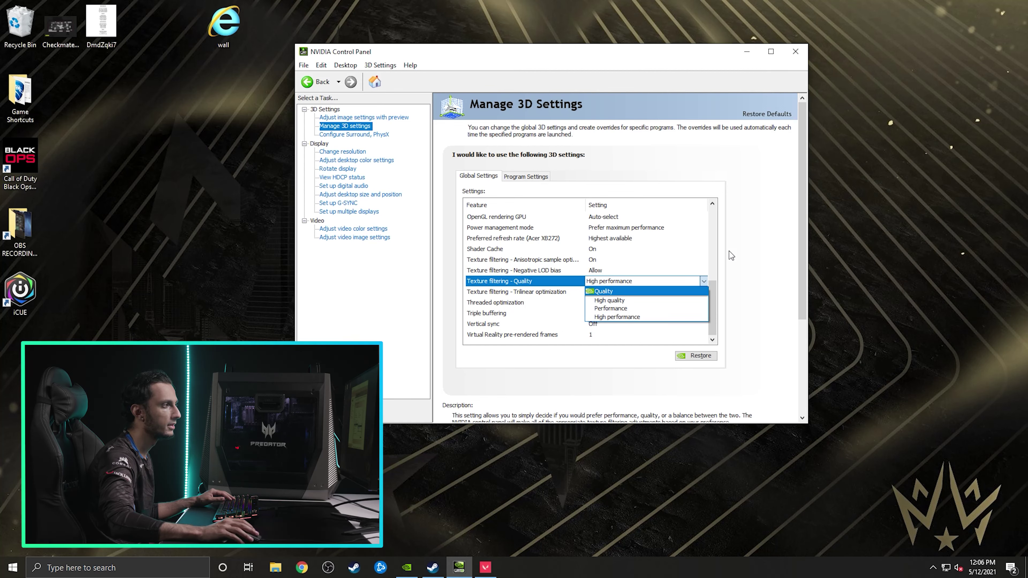
click(717, 288)
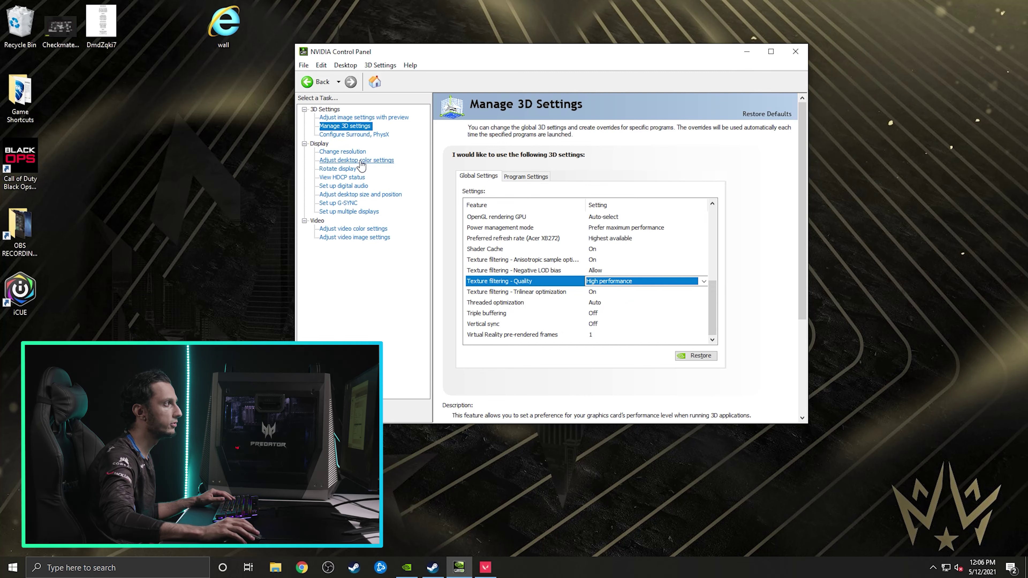
click(366, 196)
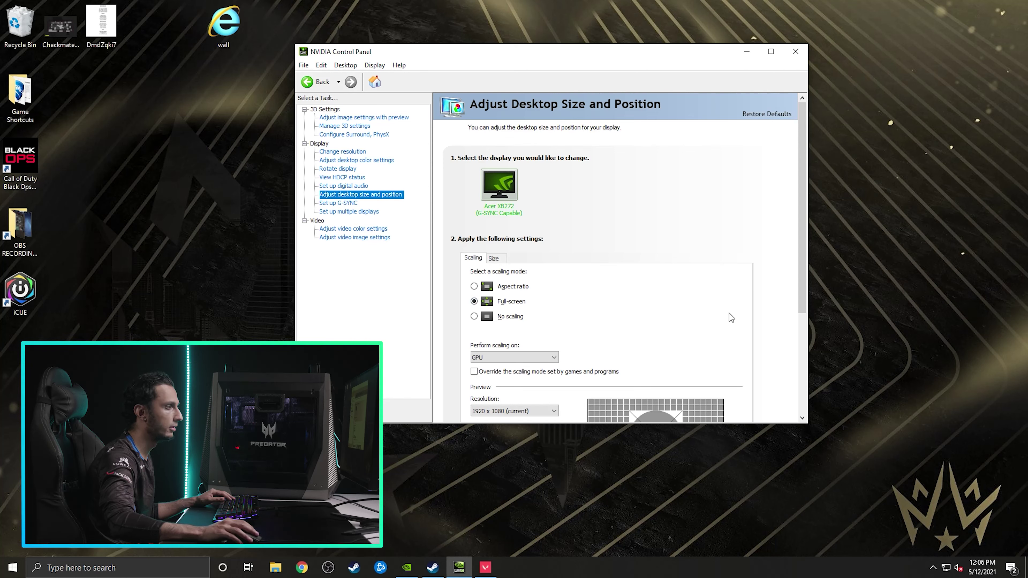
Step: Keep Full-screen scaling on the GPU and tick 'Override the scaling mode set by games and programs'
drag(802, 247, 803, 299)
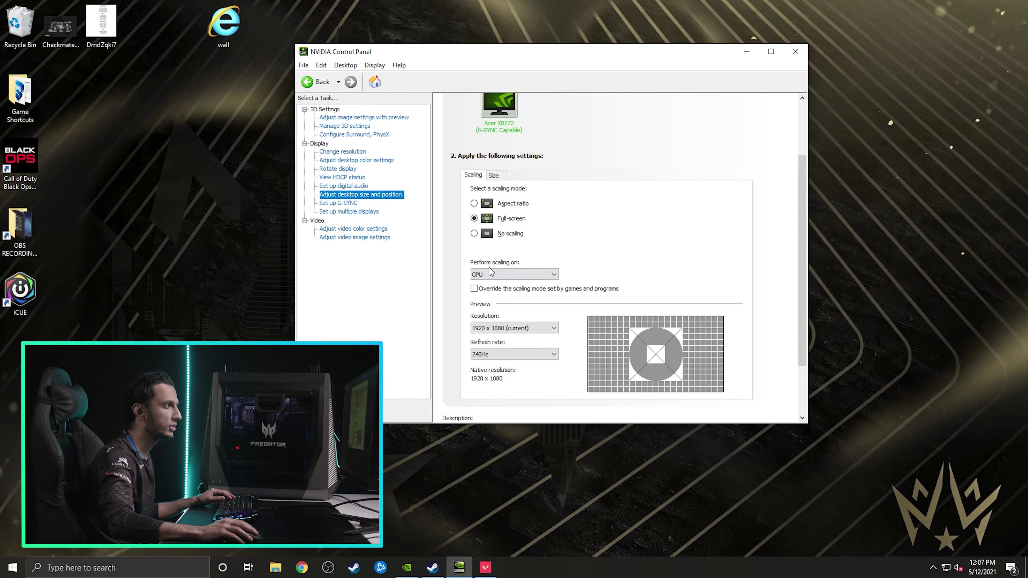
click(474, 288)
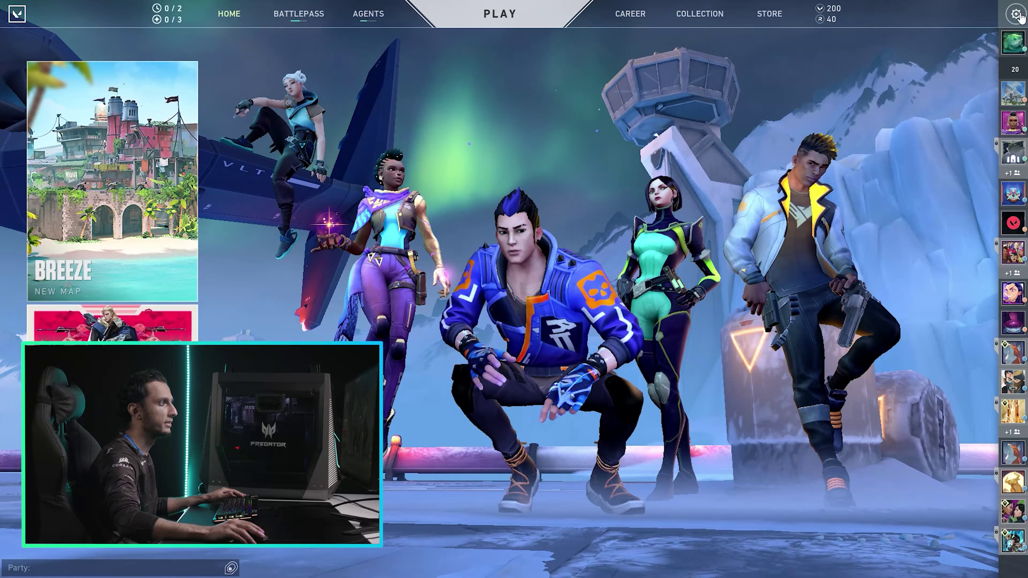
Step: Open Valorant's video settings and keep the display mode at Fullscreen
key(Escape)
click(467, 223)
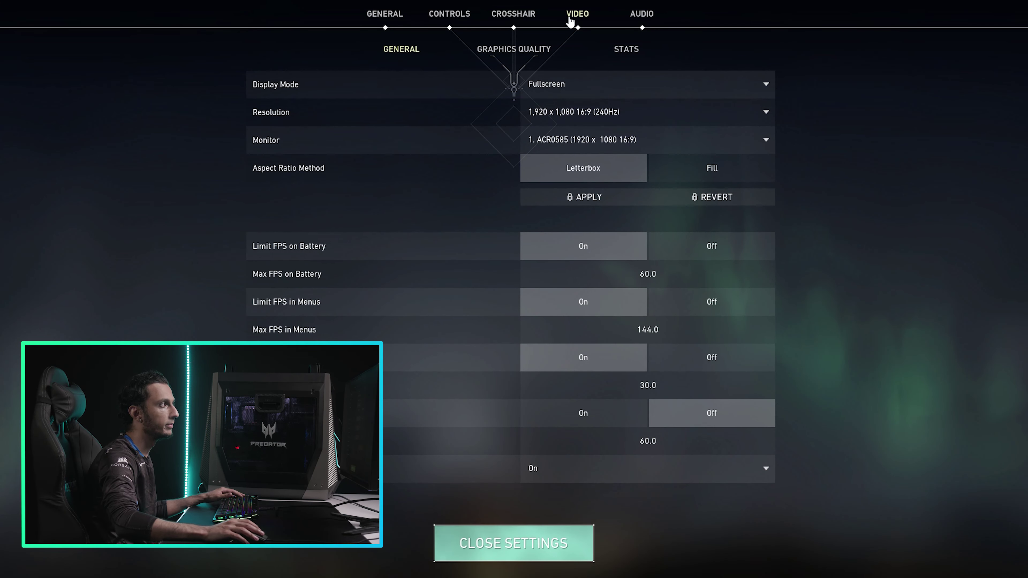
click(617, 86)
click(616, 87)
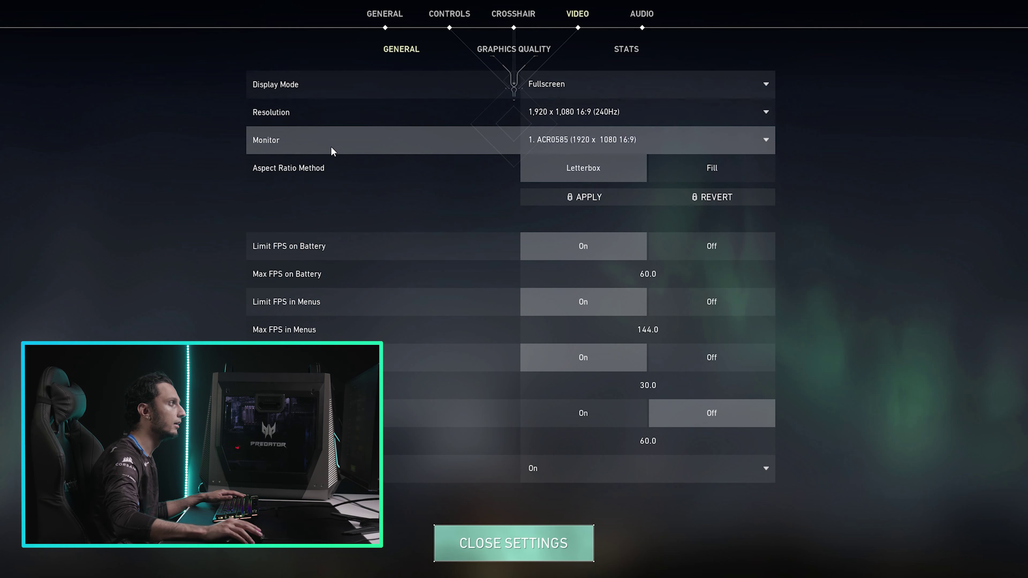
Step: Check the Monitor dropdown and leave the only available monitor selected
click(627, 142)
click(591, 142)
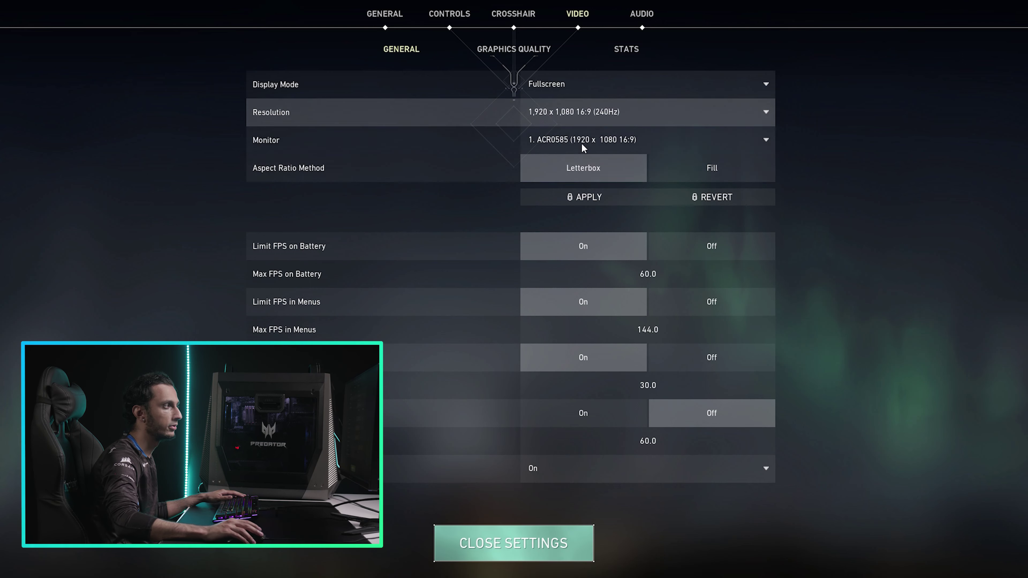
click(605, 137)
click(606, 132)
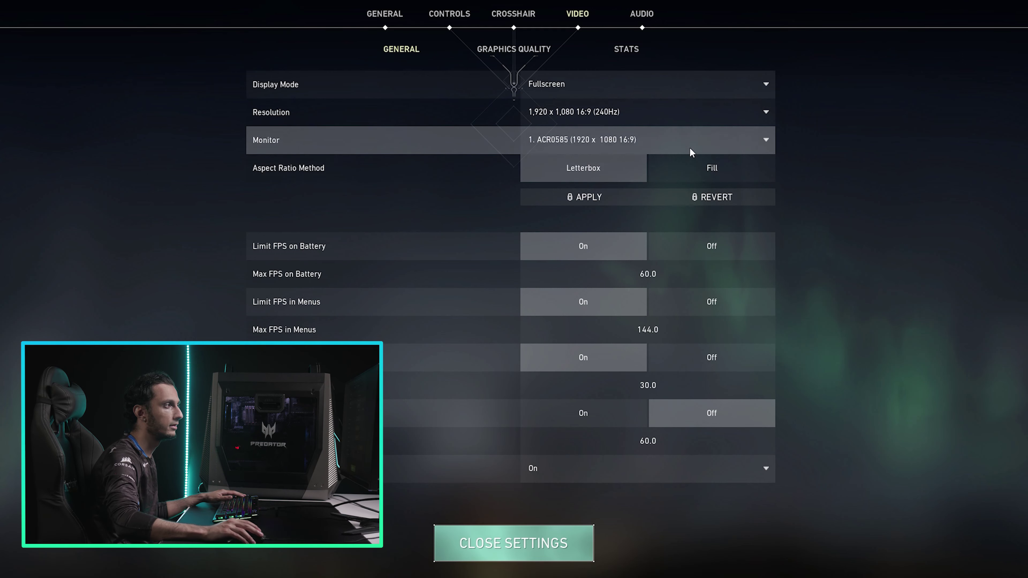
click(760, 143)
click(600, 138)
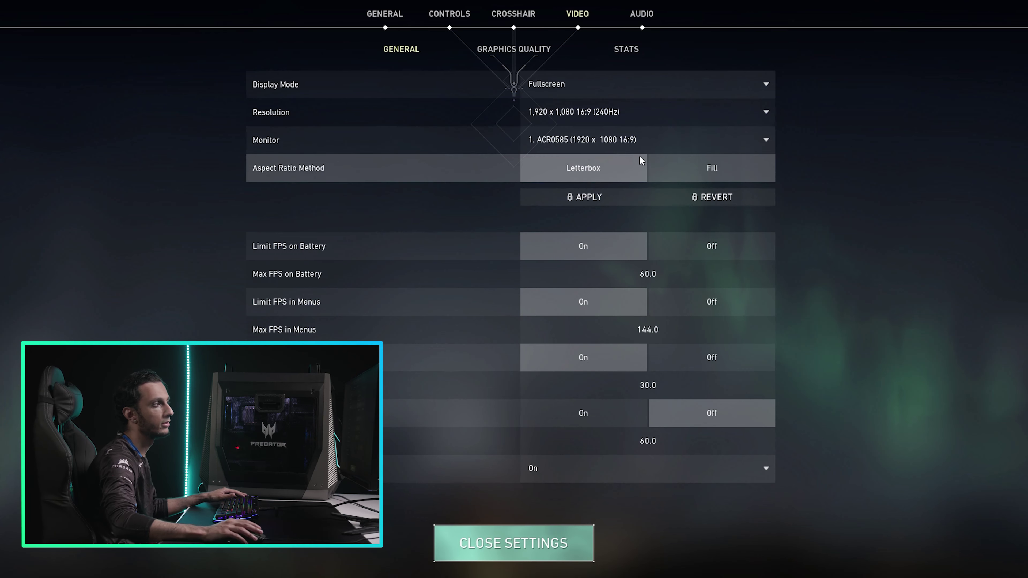
click(521, 52)
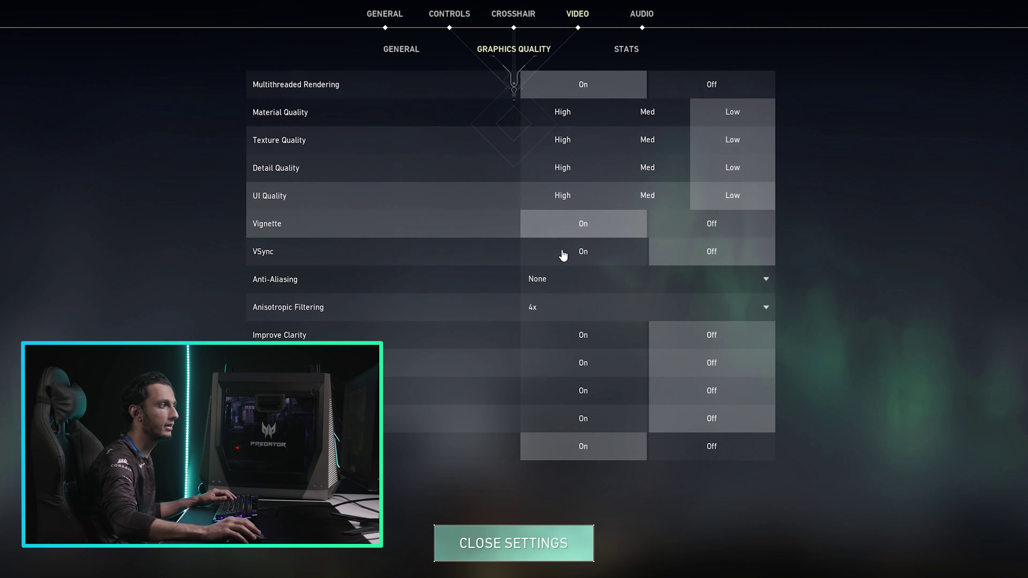
Step: Set Material, Texture, Detail and UI Quality to High and turn on Improve Clarity and the options below it
click(580, 108)
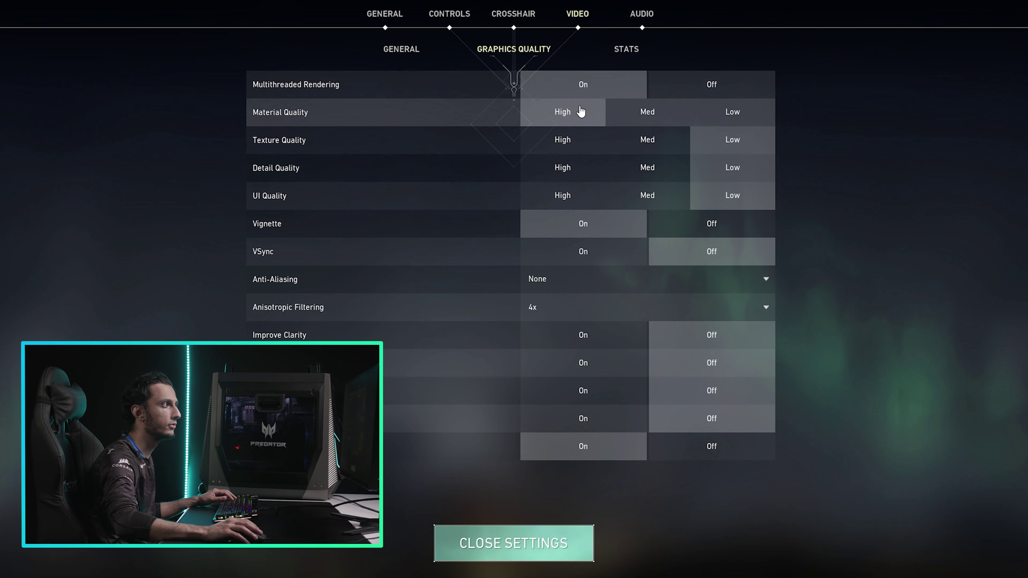
click(569, 142)
click(565, 168)
click(565, 195)
click(621, 338)
click(612, 363)
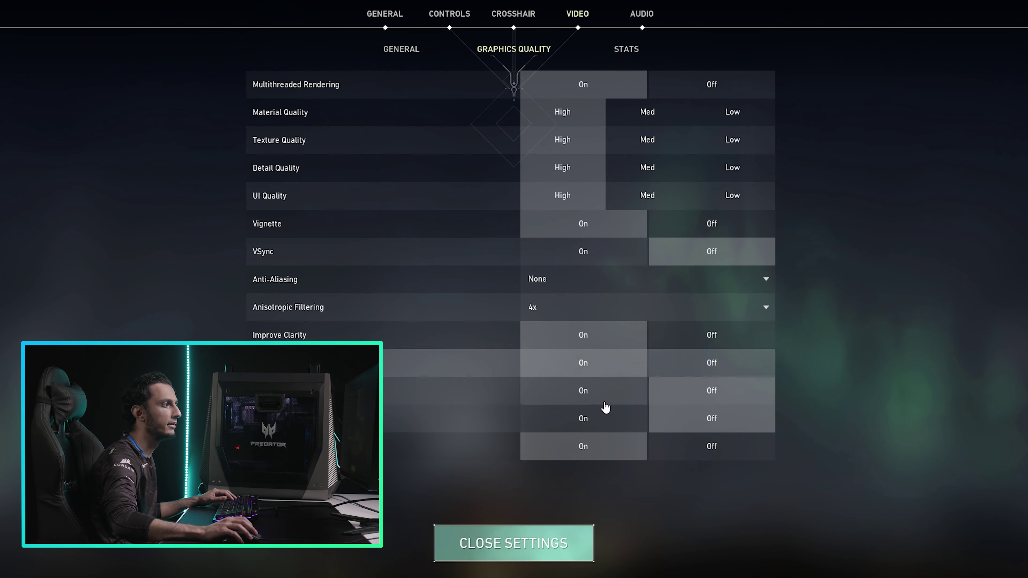
click(603, 390)
click(593, 418)
Step: Choose MSAA 4x anti-aliasing and 8x anisotropic filtering
click(562, 279)
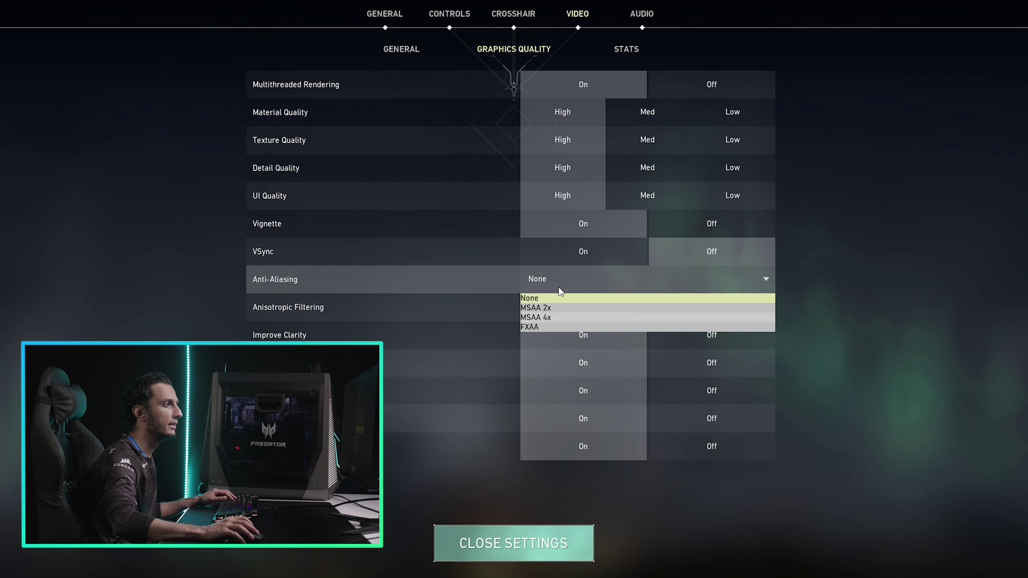
click(561, 318)
click(569, 308)
click(553, 354)
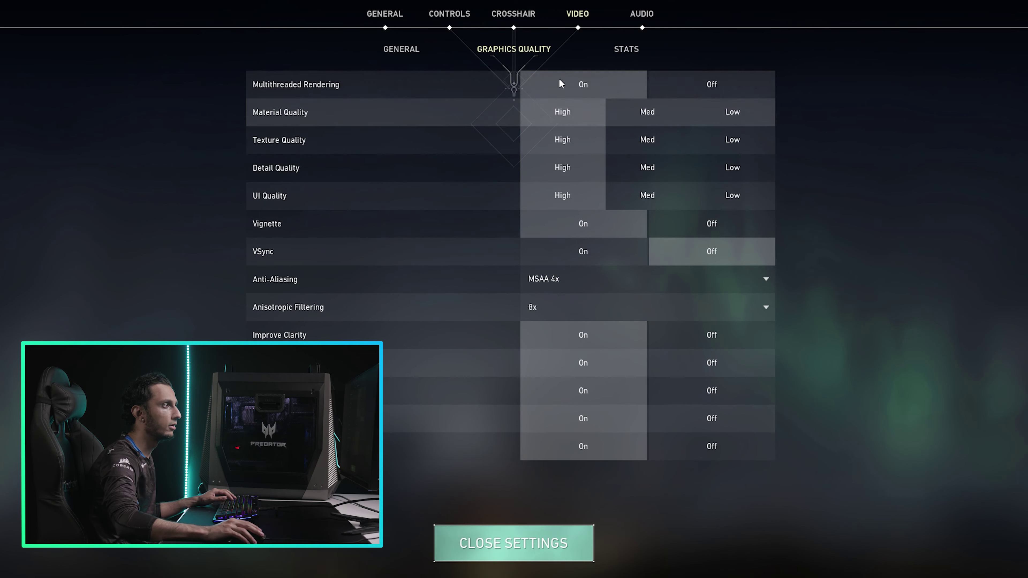
Step: Return Material, Texture, Detail and UI Quality to Low, keep VSync off, and set Anti-Aliasing to None
click(735, 114)
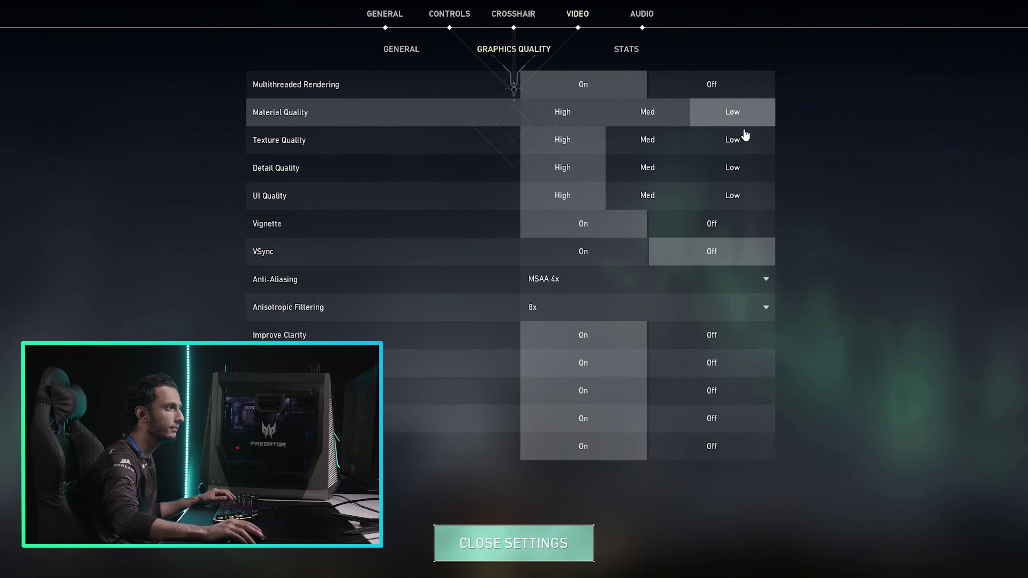
click(733, 140)
click(731, 165)
click(726, 197)
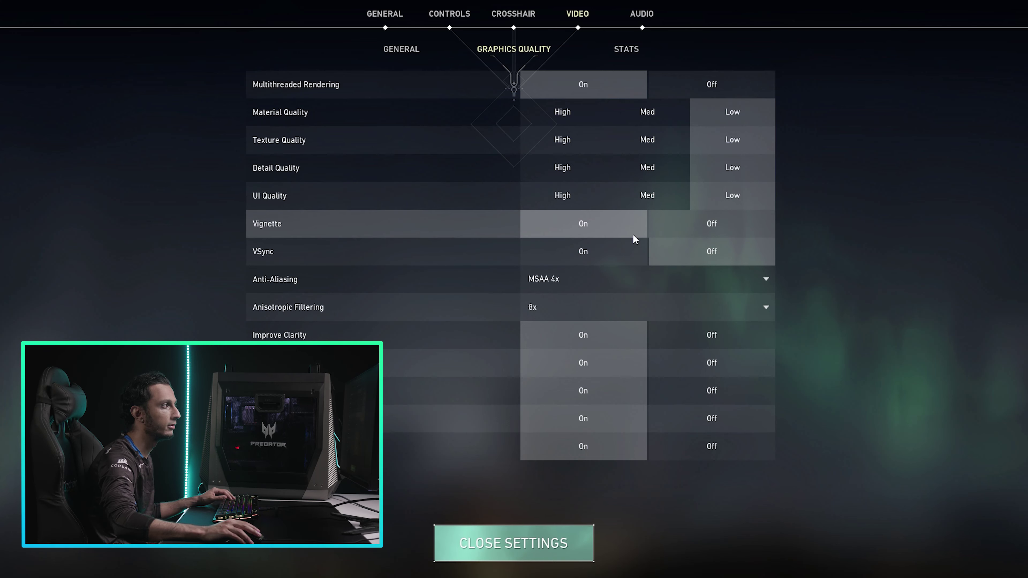
click(688, 255)
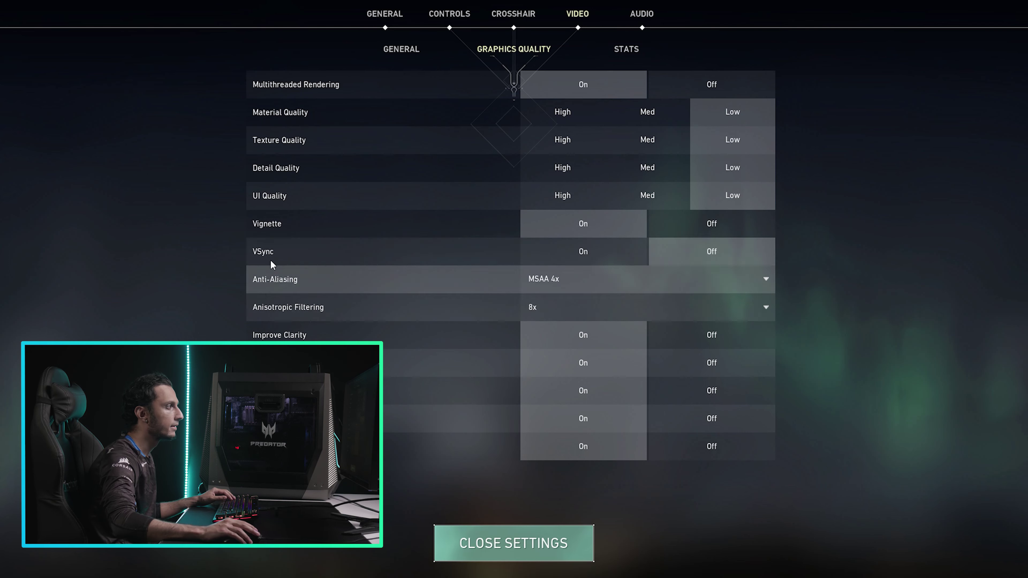
click(668, 288)
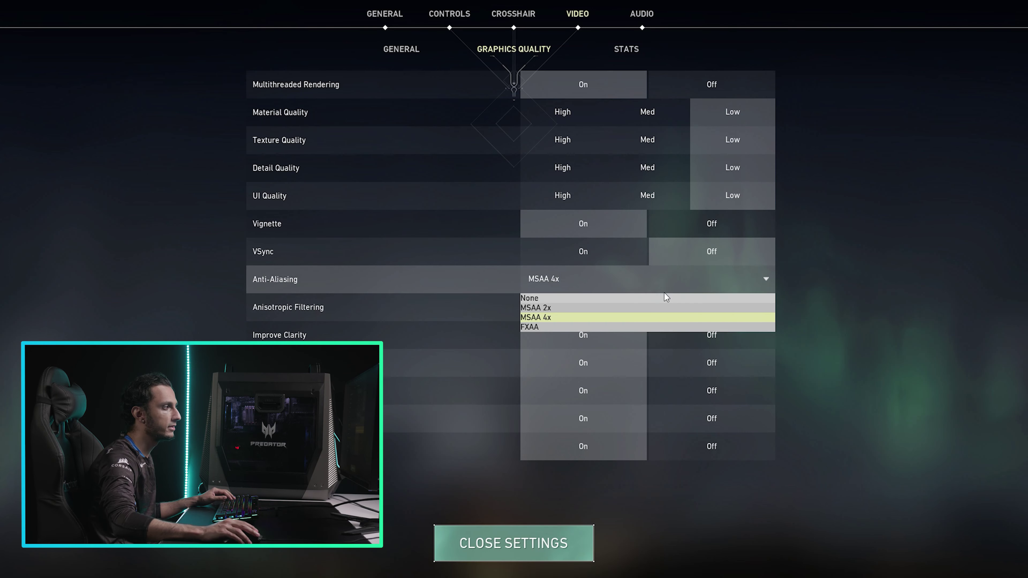
click(643, 302)
Step: Leave Anisotropic Filtering at 4x and turn off the four settings below Improve Clarity
click(589, 309)
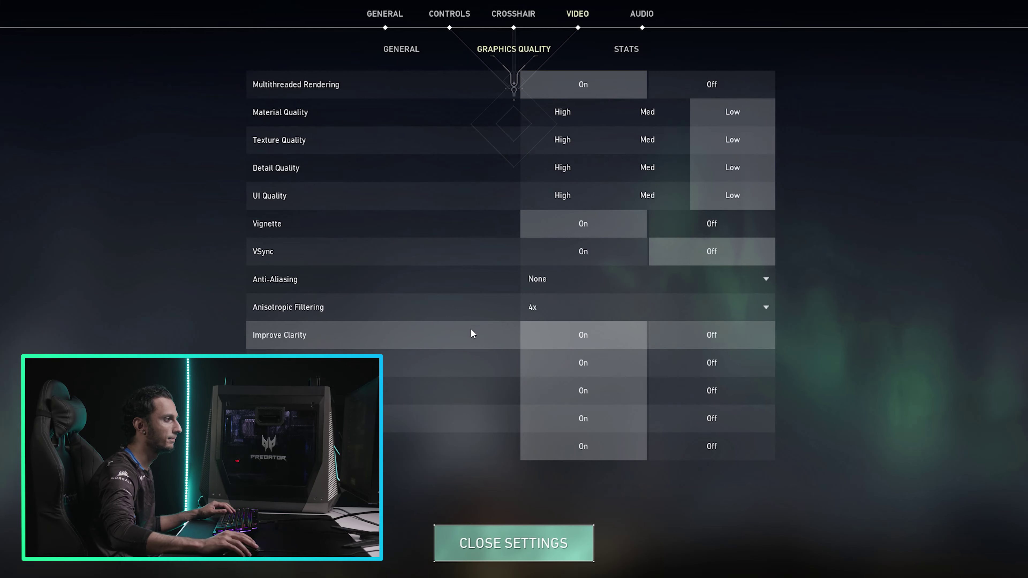
click(704, 363)
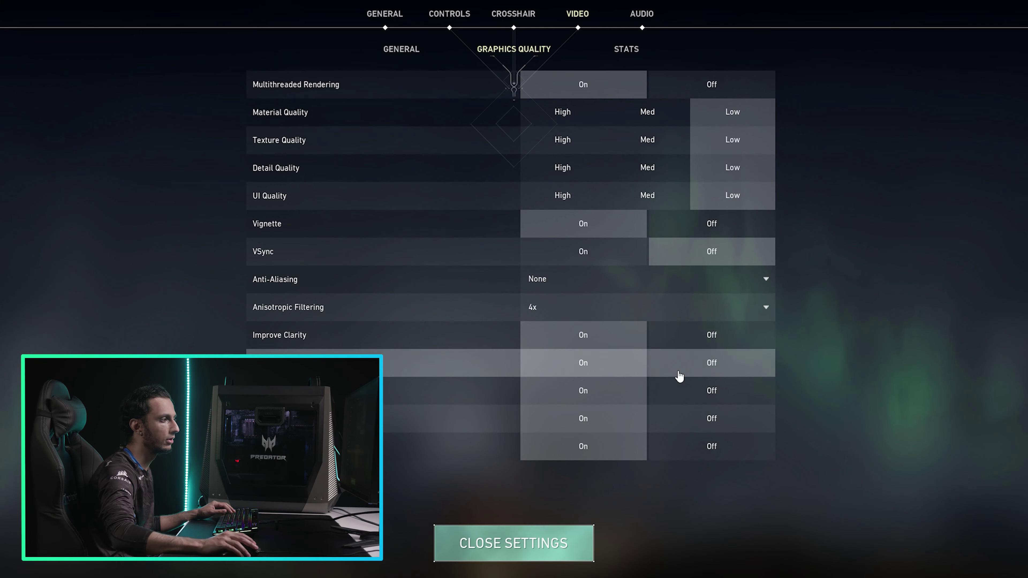
click(712, 390)
click(711, 418)
click(711, 447)
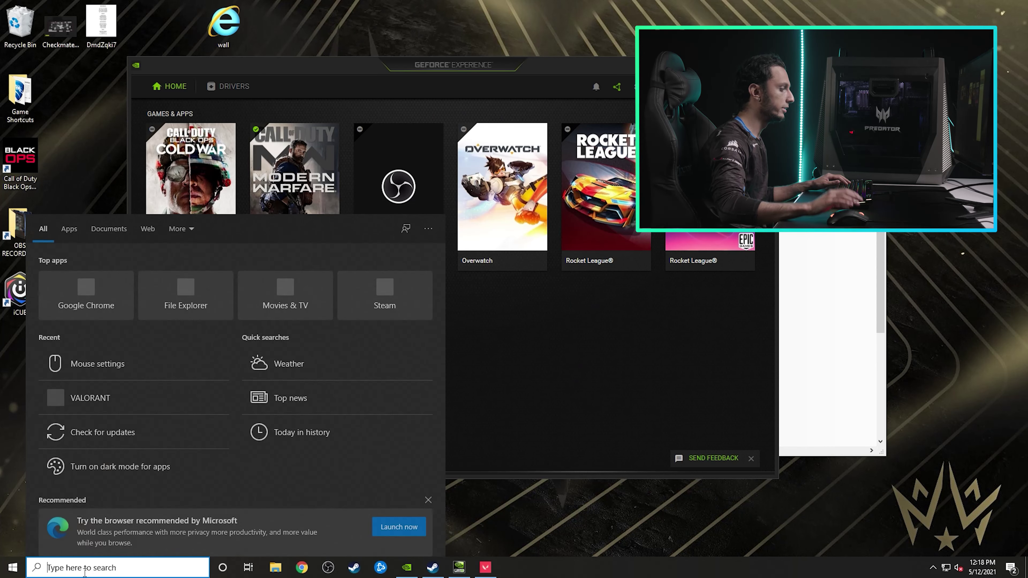
Step: Search 'mouse' and open Additional mouse options from the Mouse settings page
text(mouse)
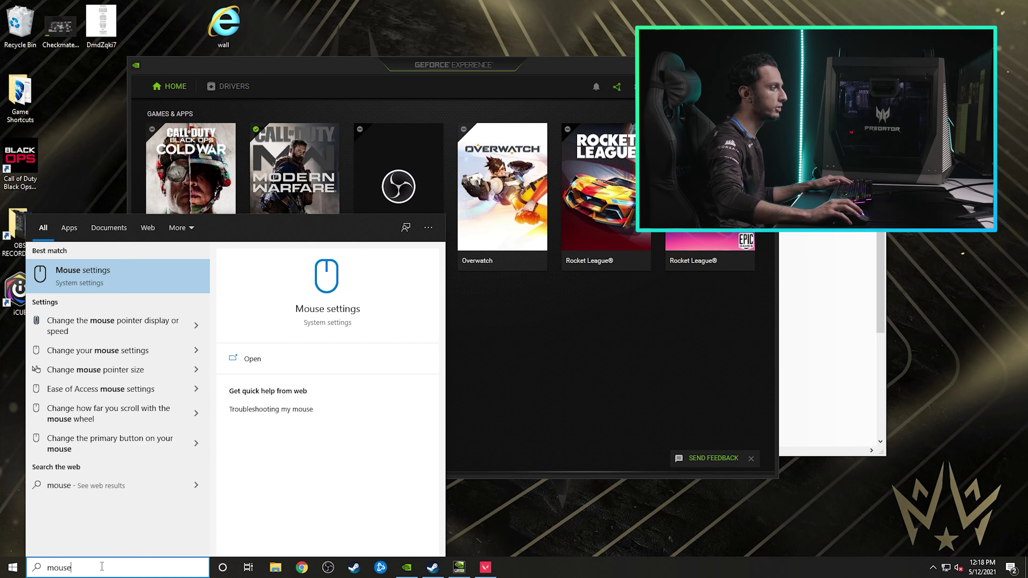
click(110, 277)
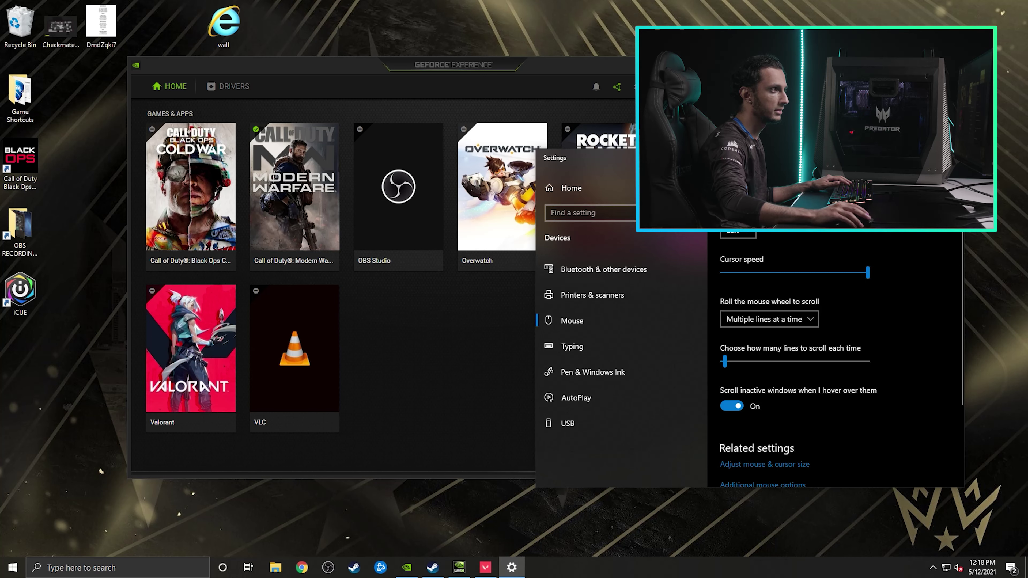
scroll(643, 409, down, 2)
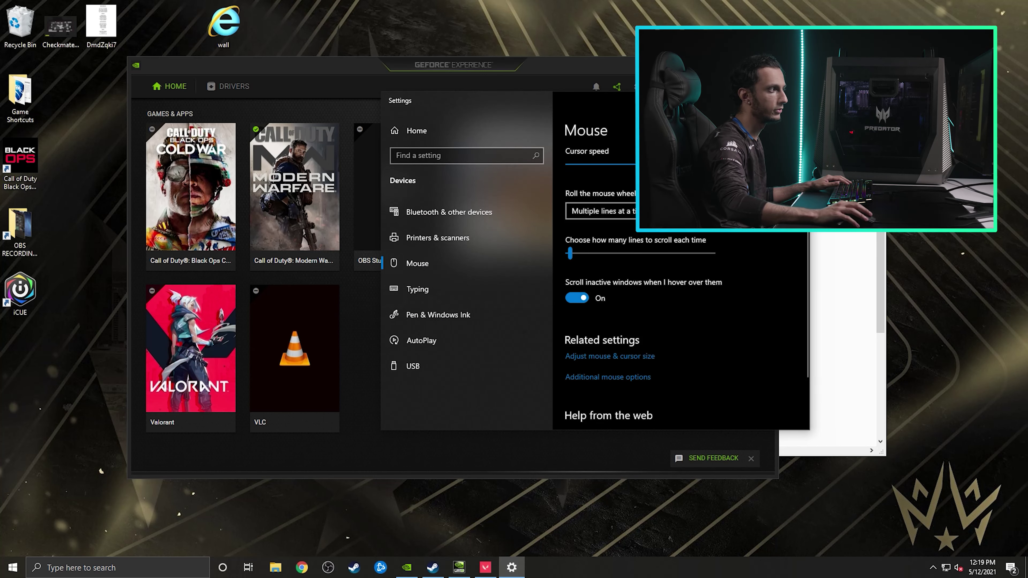
click(613, 378)
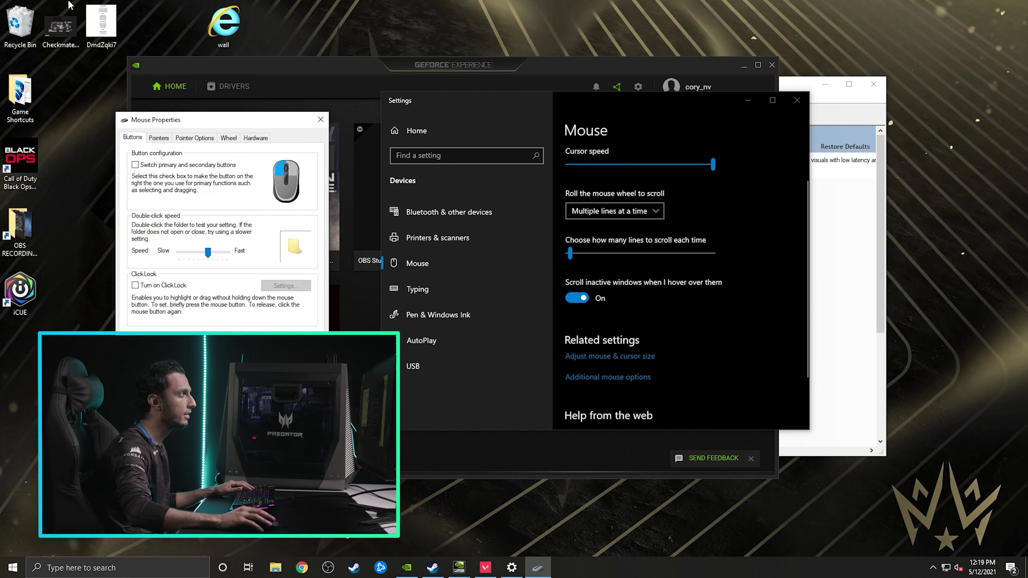
drag(218, 129, 665, 196)
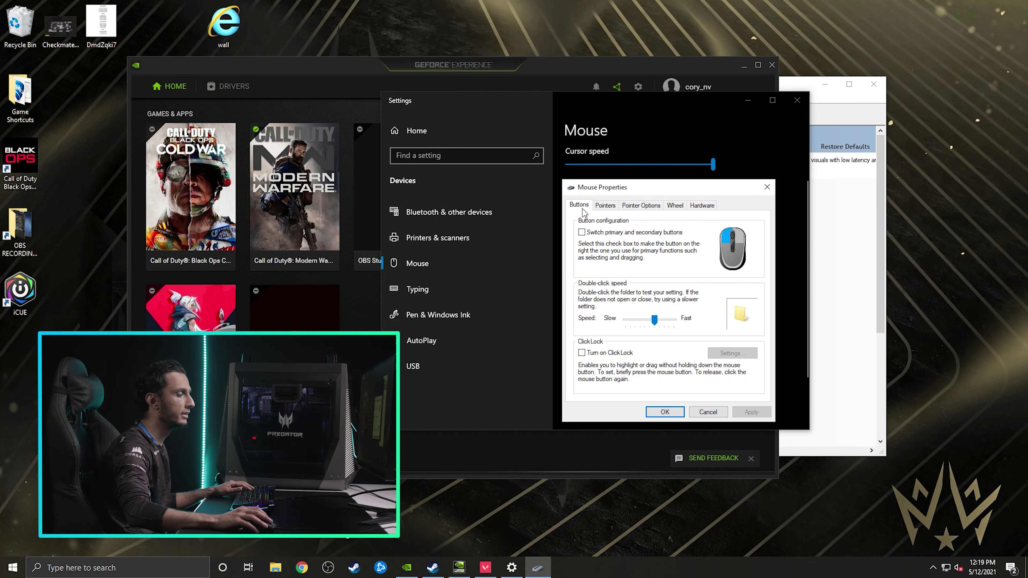
Step: Uncheck Enhance pointer precision in Pointer Options and apply with OK
click(640, 205)
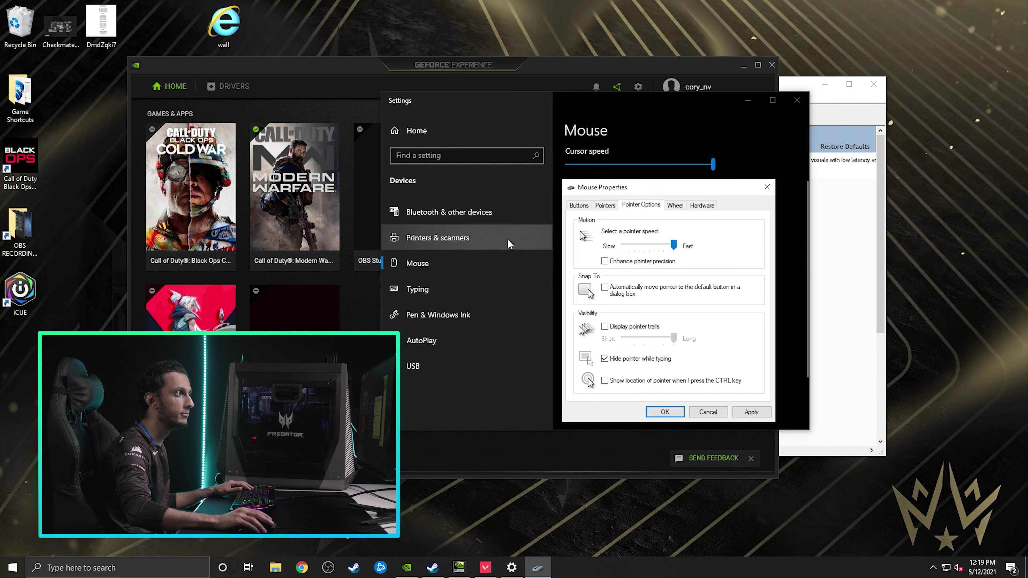
click(633, 264)
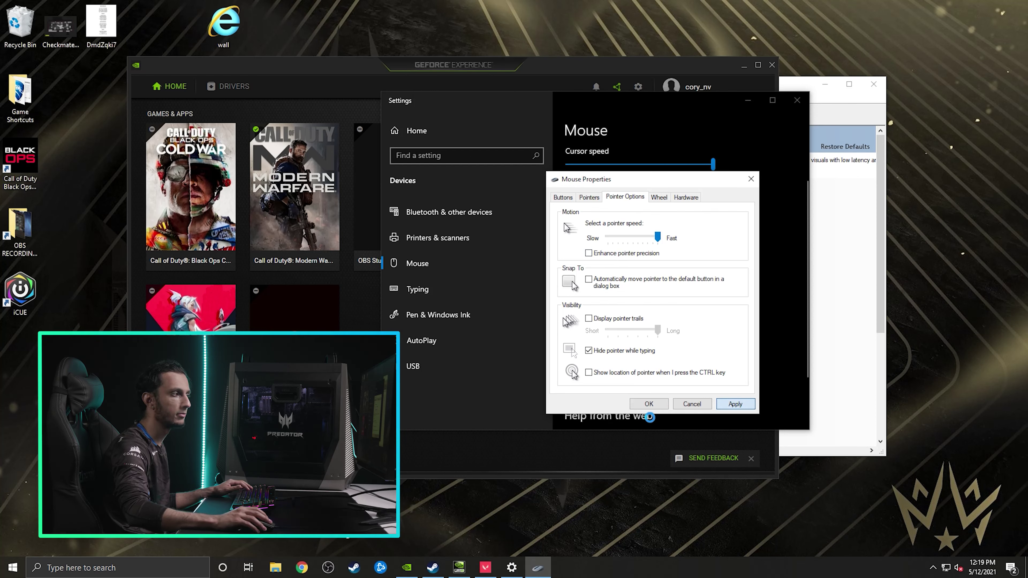
click(650, 404)
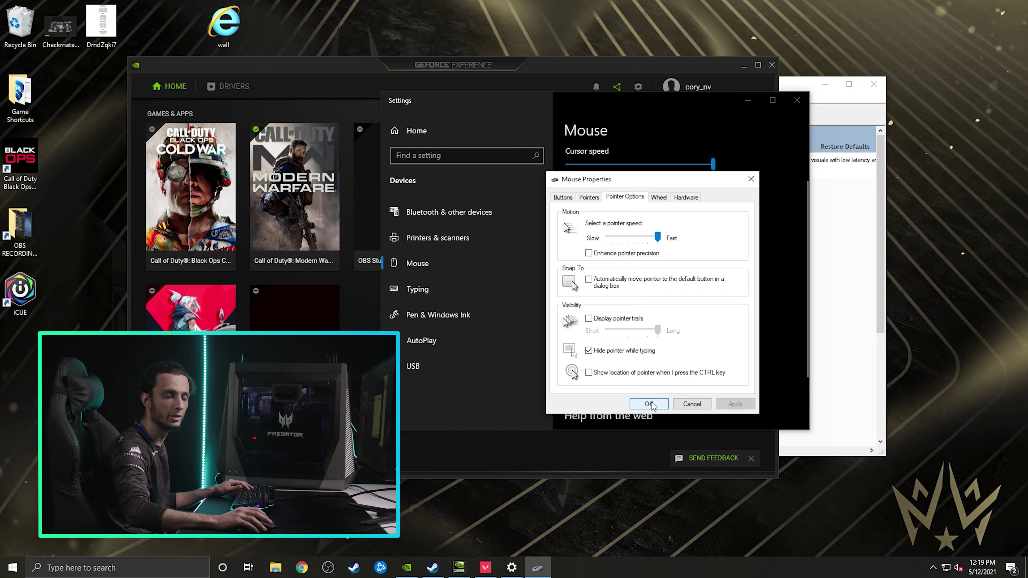